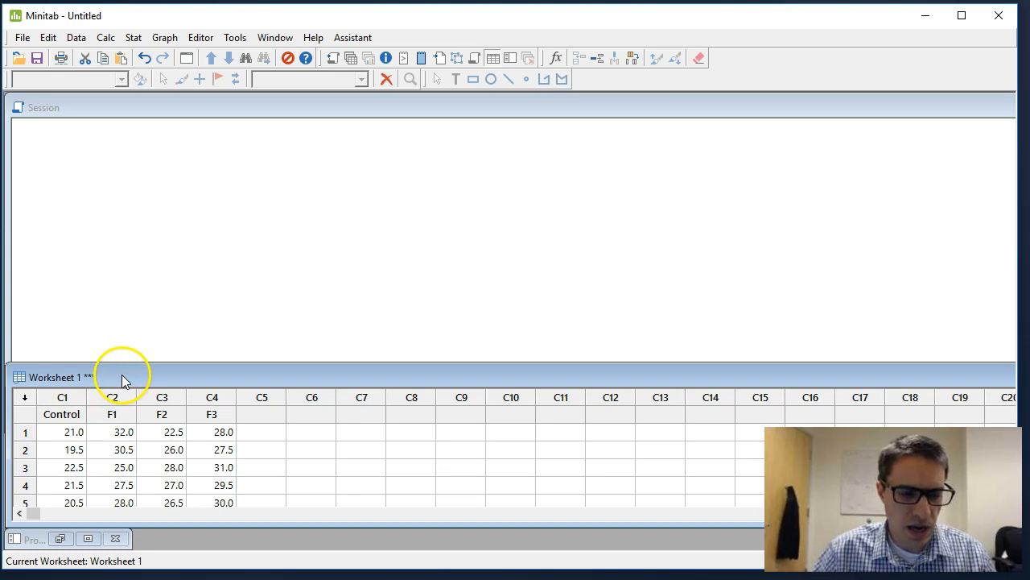
# Review the Control, F1, F2 and F3 columns of the worksheet, from their headings through the last data row.
pyautogui.click(69, 414)
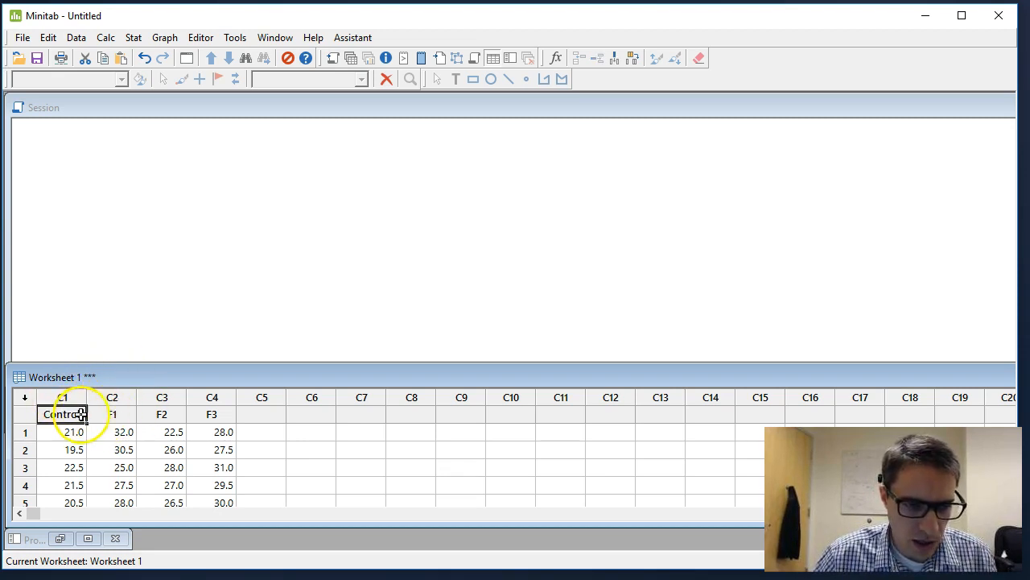
pyautogui.click(112, 411)
pyautogui.click(160, 412)
pyautogui.click(213, 415)
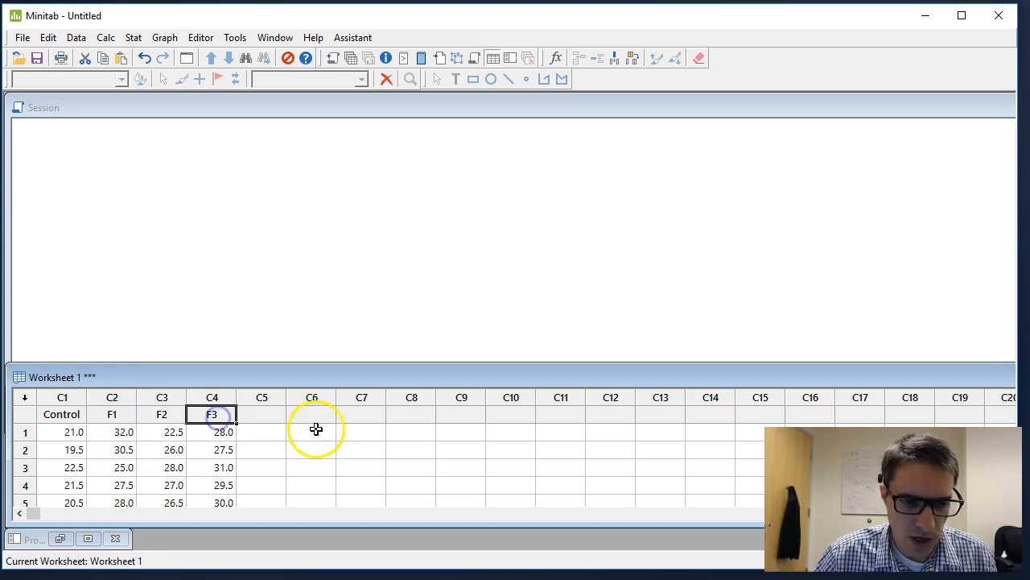
pyautogui.scroll(-1, 283, 434)
pyautogui.scroll(-1, 280, 434)
pyautogui.scroll(1, 277, 436)
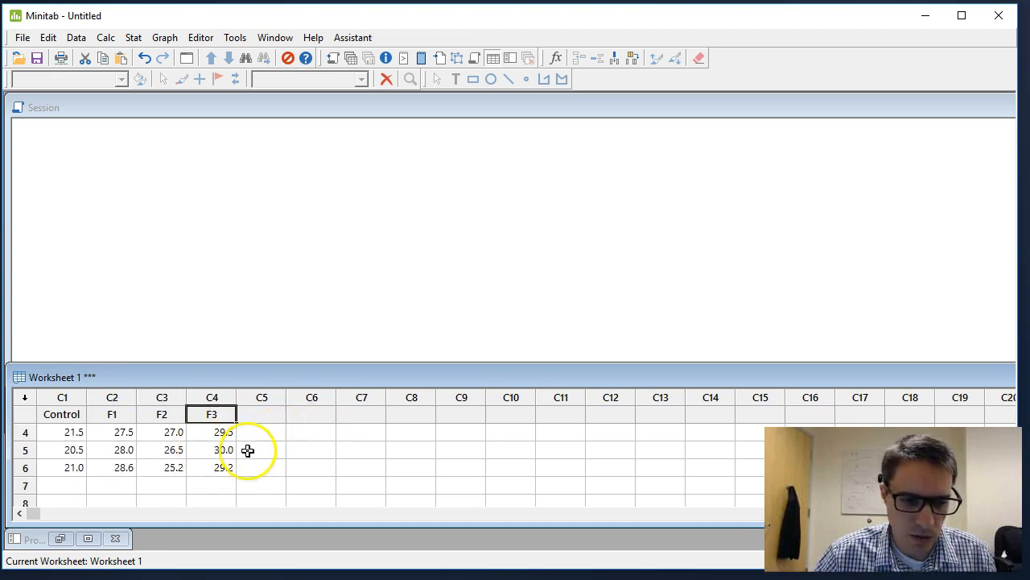
pyautogui.scroll(1, 260, 456)
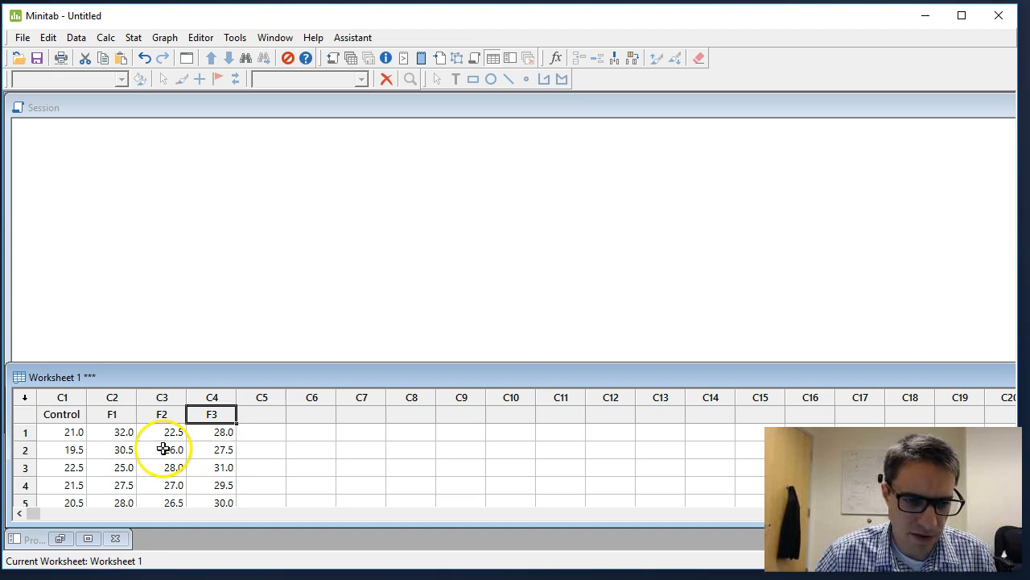
pyautogui.click(65, 414)
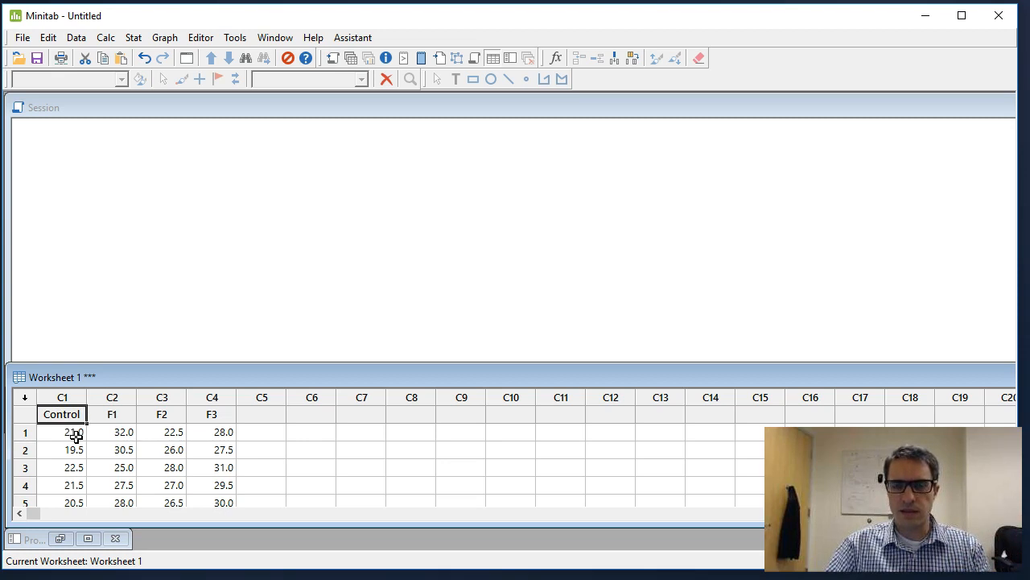
pyautogui.click(75, 435)
pyautogui.click(130, 433)
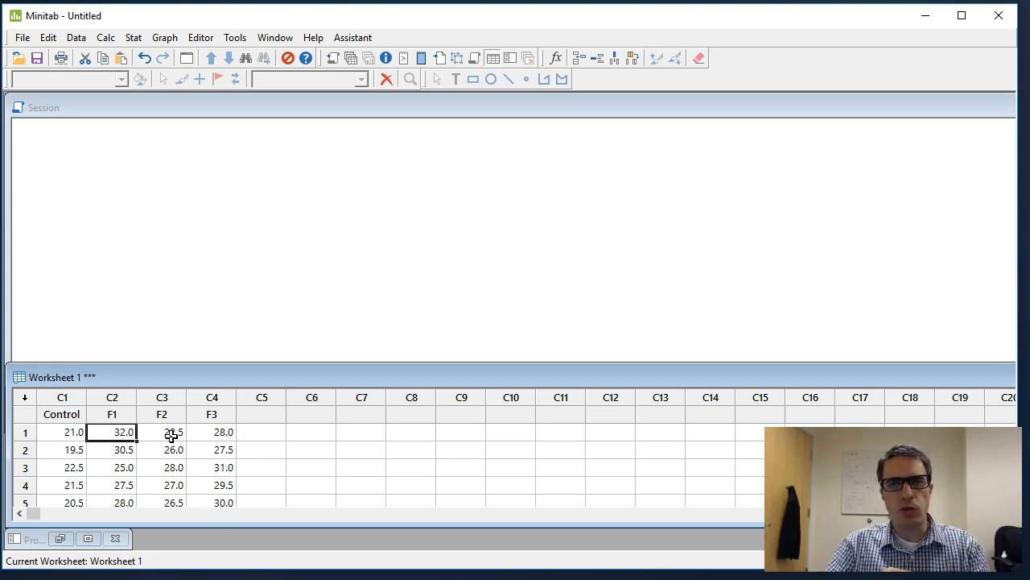
pyautogui.click(77, 413)
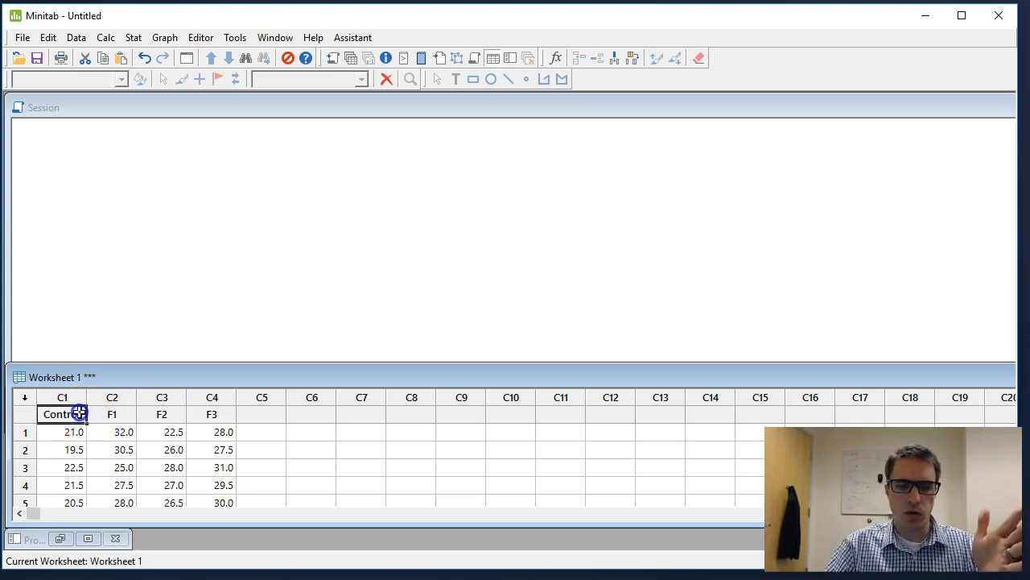
pyautogui.click(109, 415)
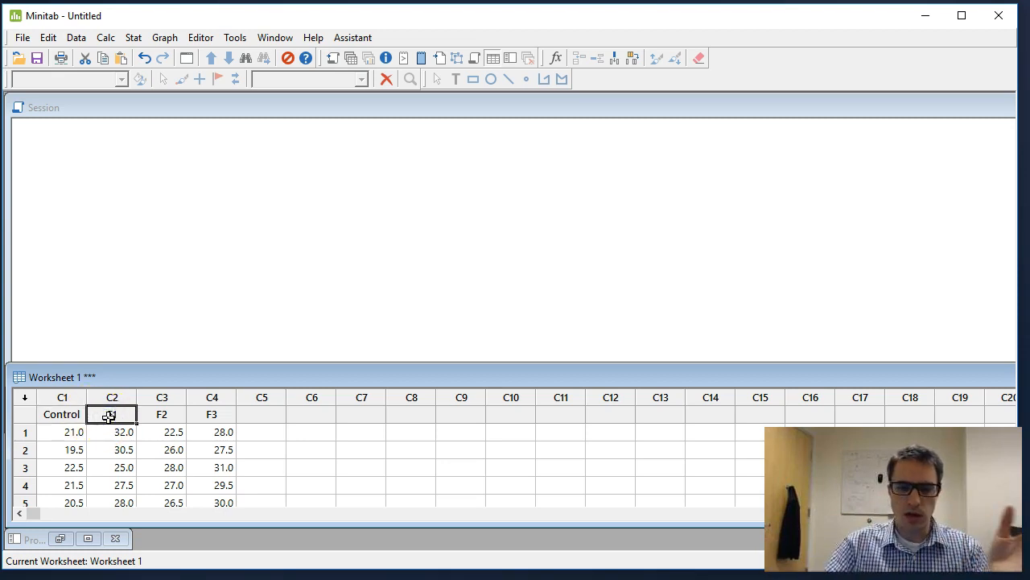
pyautogui.click(162, 425)
pyautogui.click(205, 416)
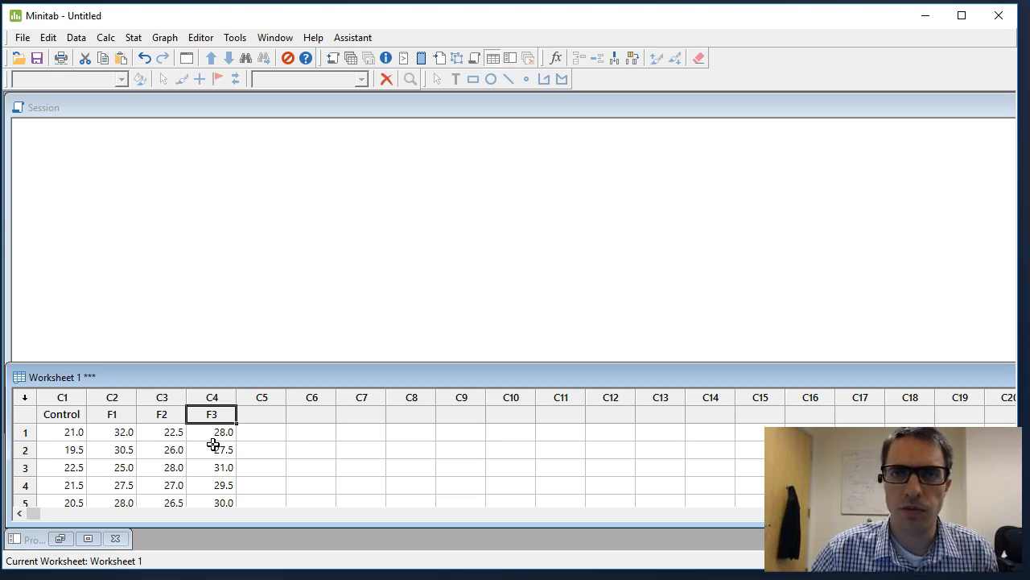
pyautogui.click(69, 432)
pyautogui.scroll(-1, 274, 439)
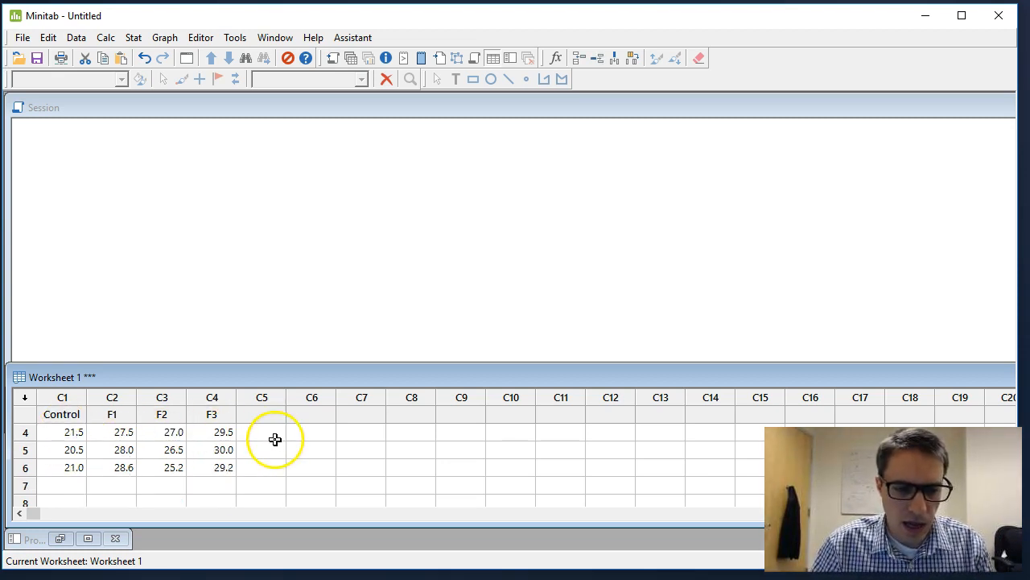
pyautogui.scroll(1, 266, 475)
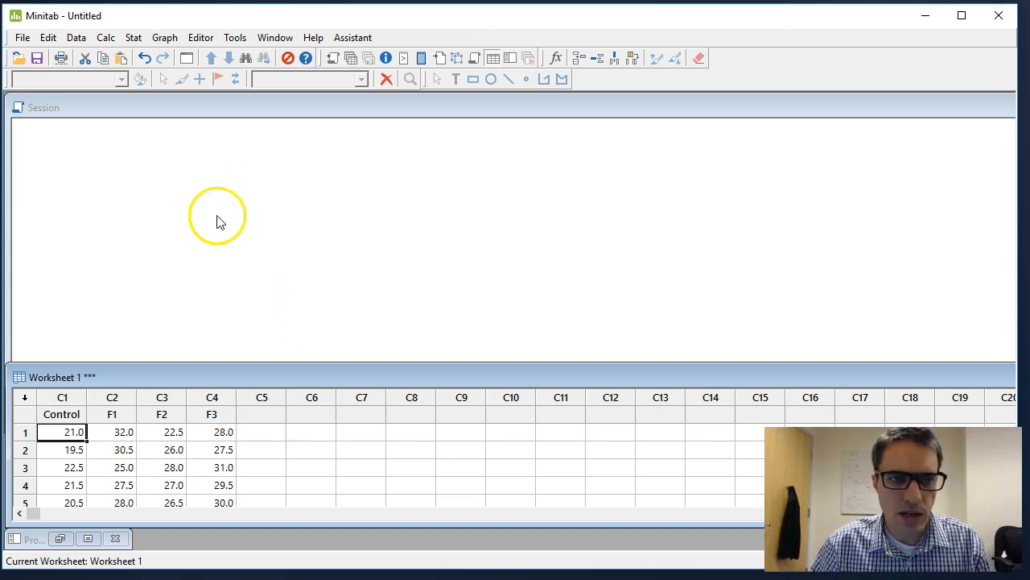
# Start a One-Way ANOVA and specify that the response data are in a separate column for each factor level.
pyautogui.click(133, 40)
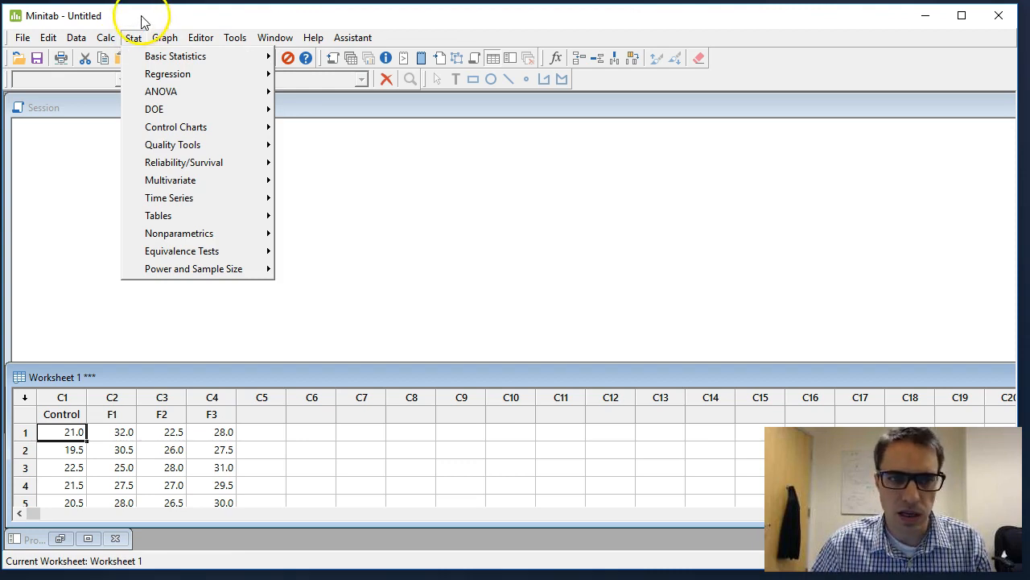
pyautogui.click(141, 22)
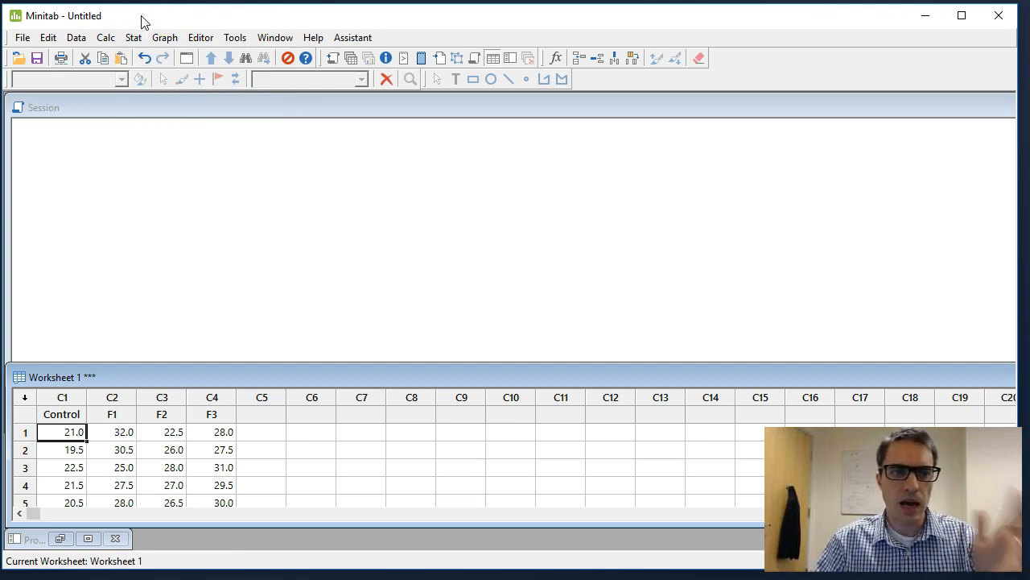
pyautogui.click(134, 38)
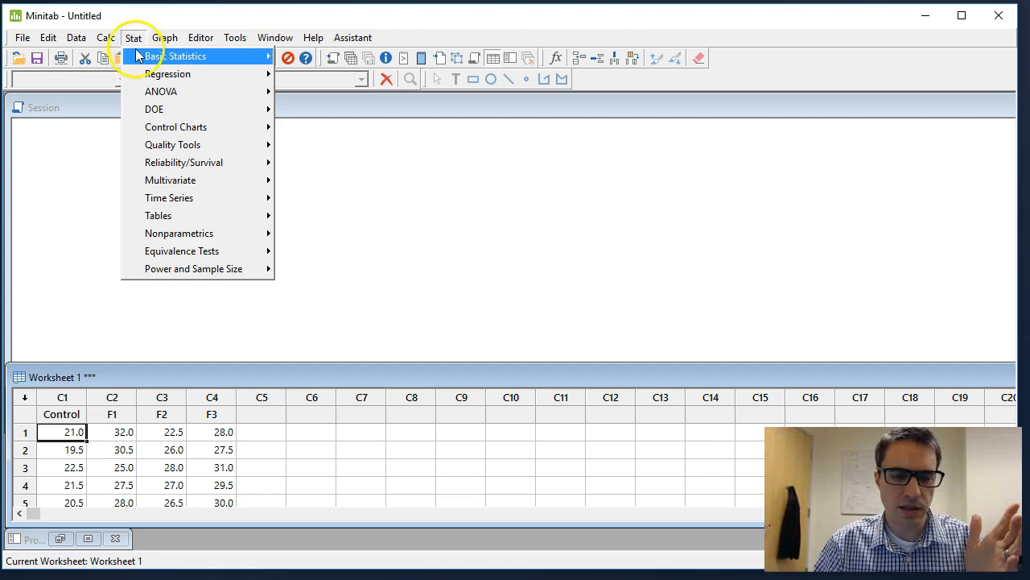
pyautogui.moveTo(141, 73)
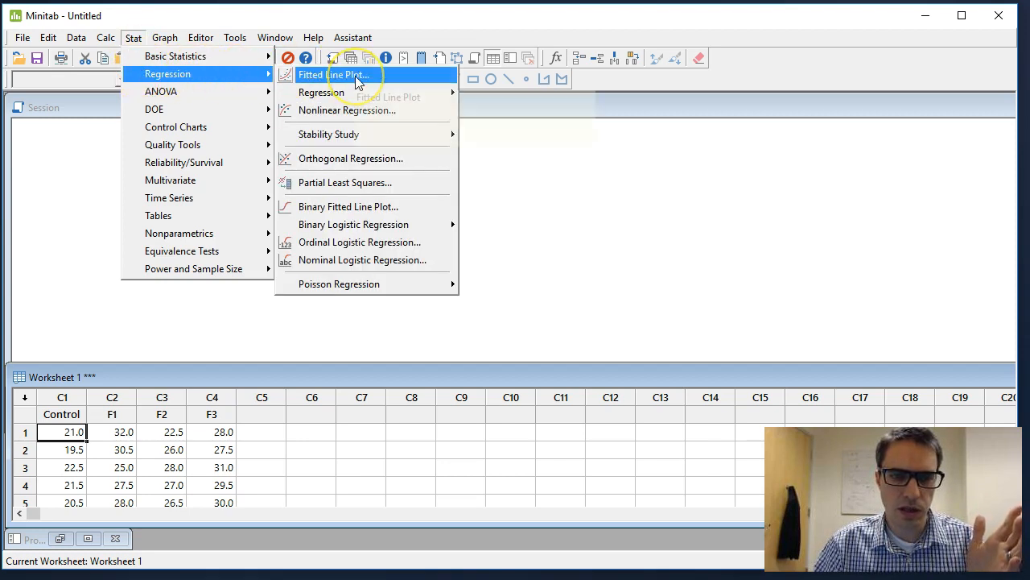
pyautogui.moveTo(230, 91)
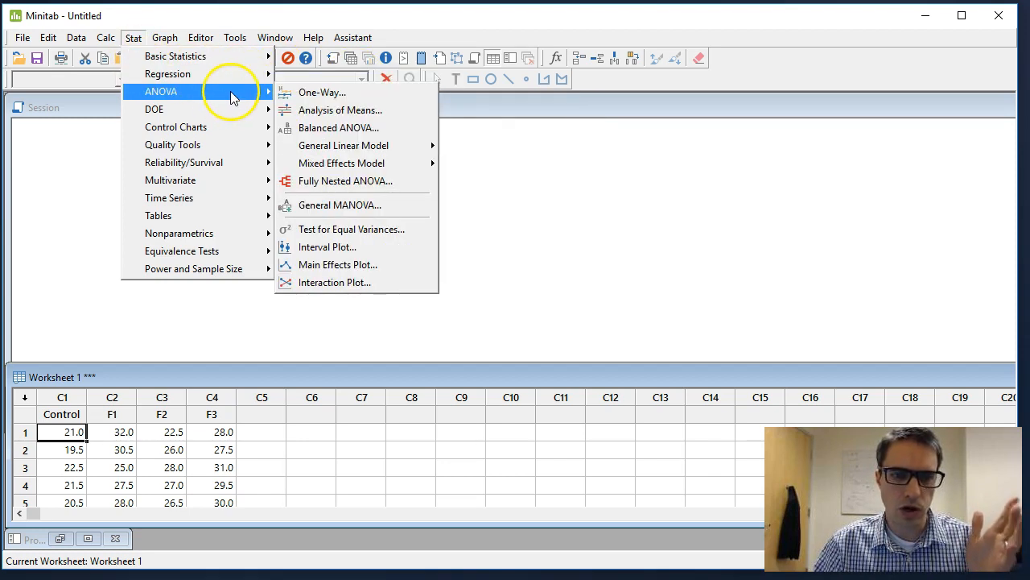
pyautogui.click(332, 96)
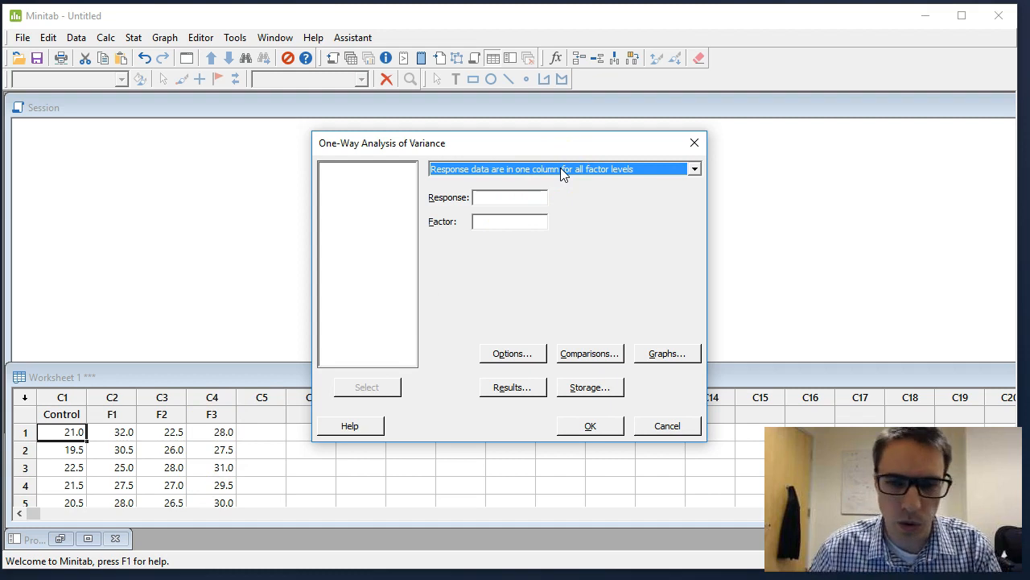
pyautogui.moveTo(562, 173); pyautogui.dragTo(463, 201)
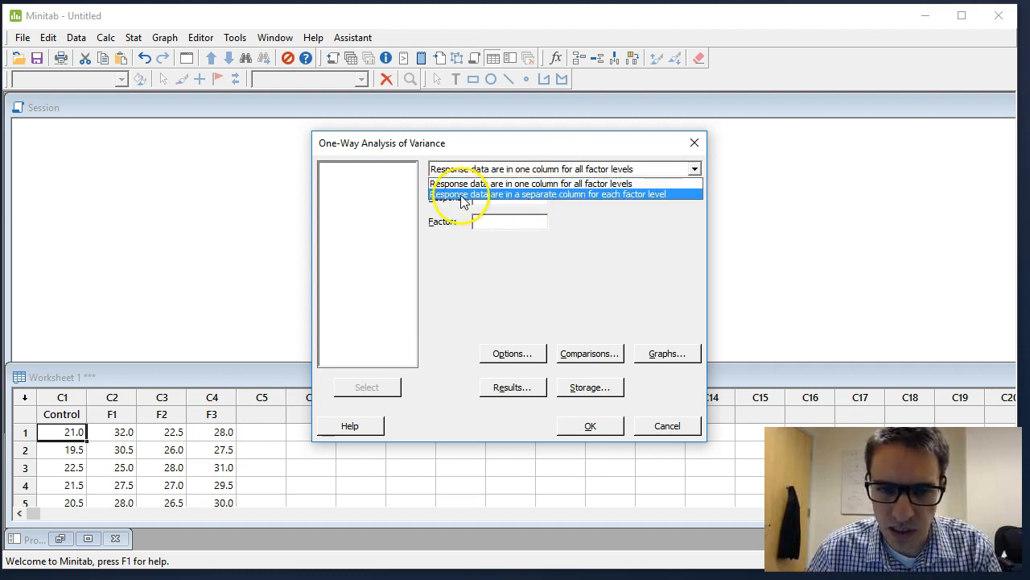
pyautogui.click(544, 199)
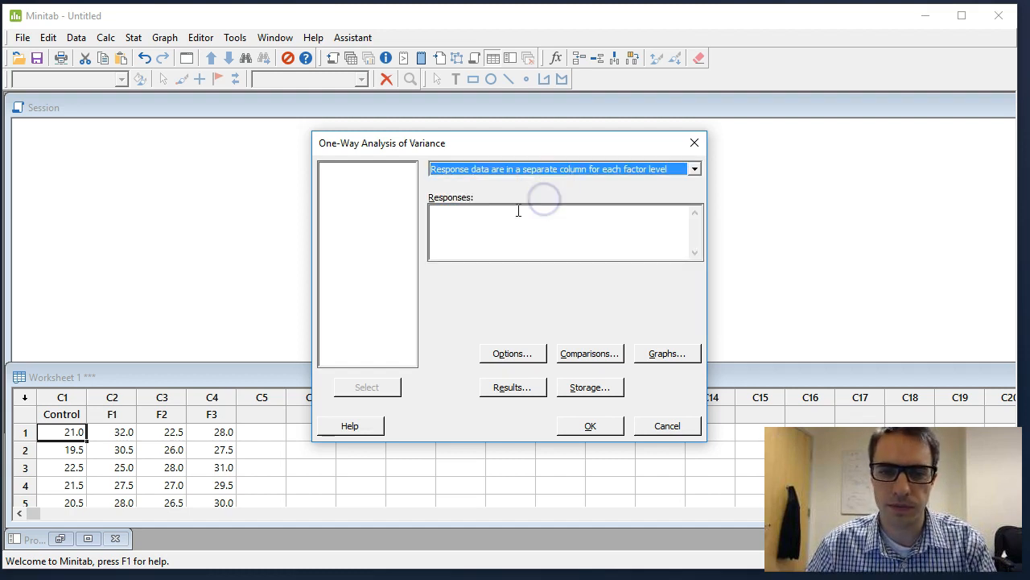
# Add the Control, F1, F2 and F3 columns as the responses of the analysis.
pyautogui.click(473, 215)
pyautogui.doubleClick(354, 169)
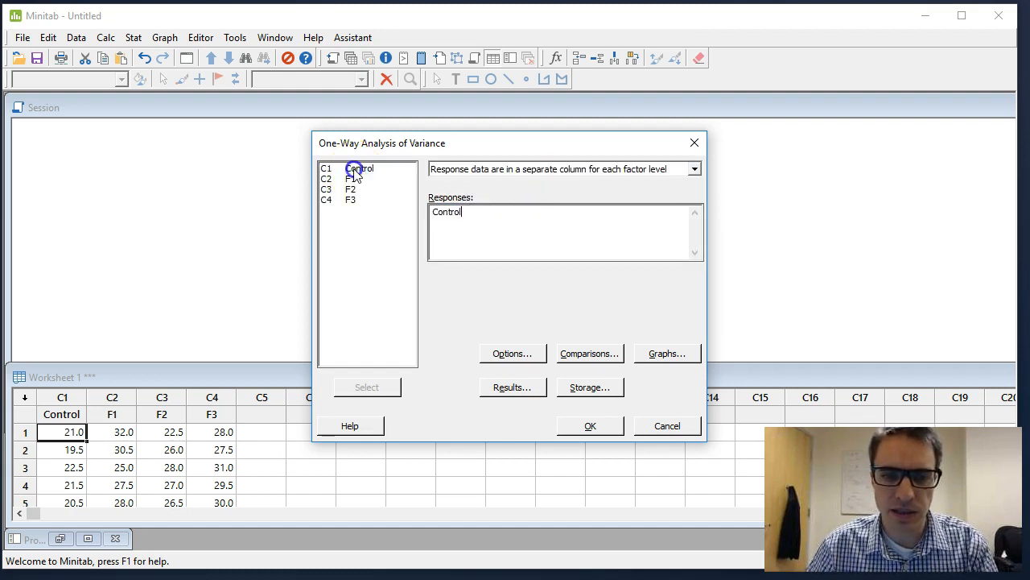
pyautogui.doubleClick(351, 180)
pyautogui.doubleClick(350, 189)
pyautogui.doubleClick(350, 200)
pyautogui.click(524, 215)
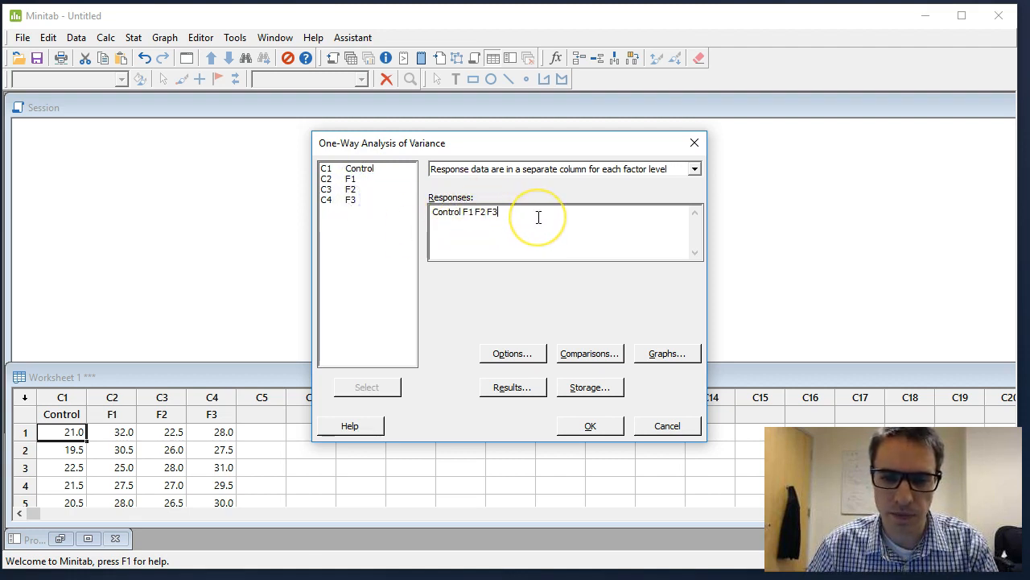
# Set the ANOVA graphs to produce the three-in-one residual plots, keeping the interval plot enabled.
pyautogui.click(668, 357)
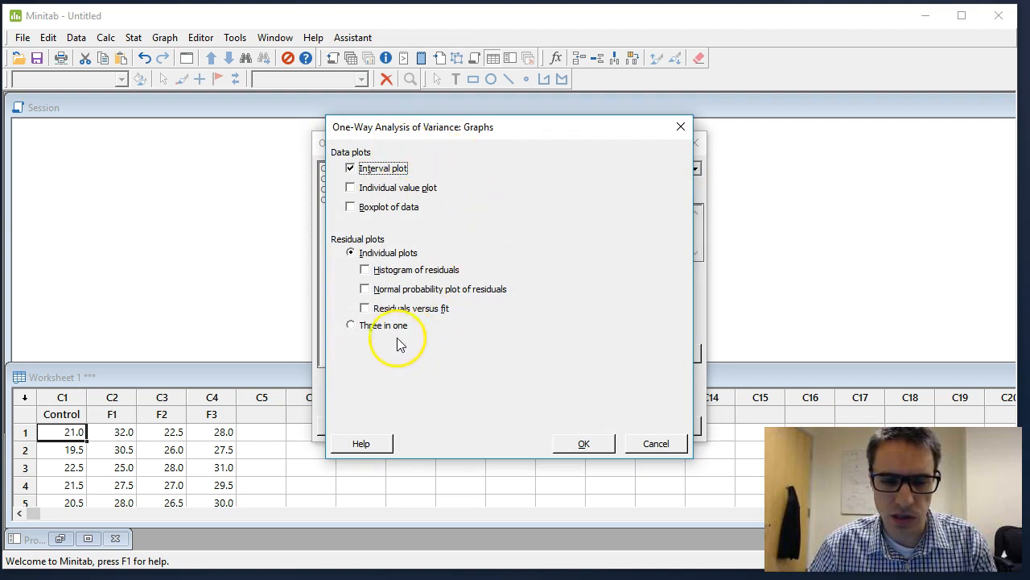
pyautogui.click(354, 328)
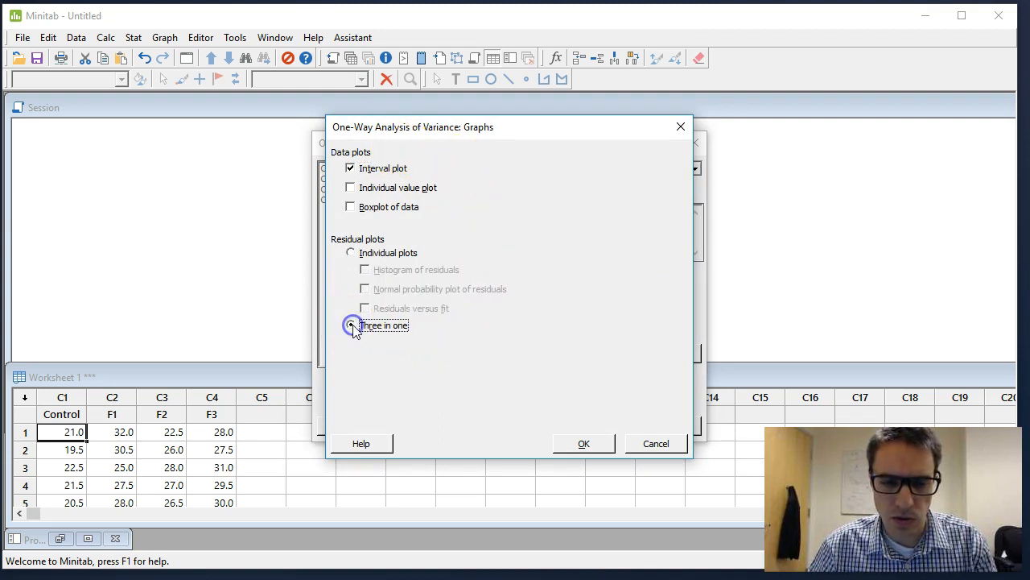
pyautogui.click(590, 446)
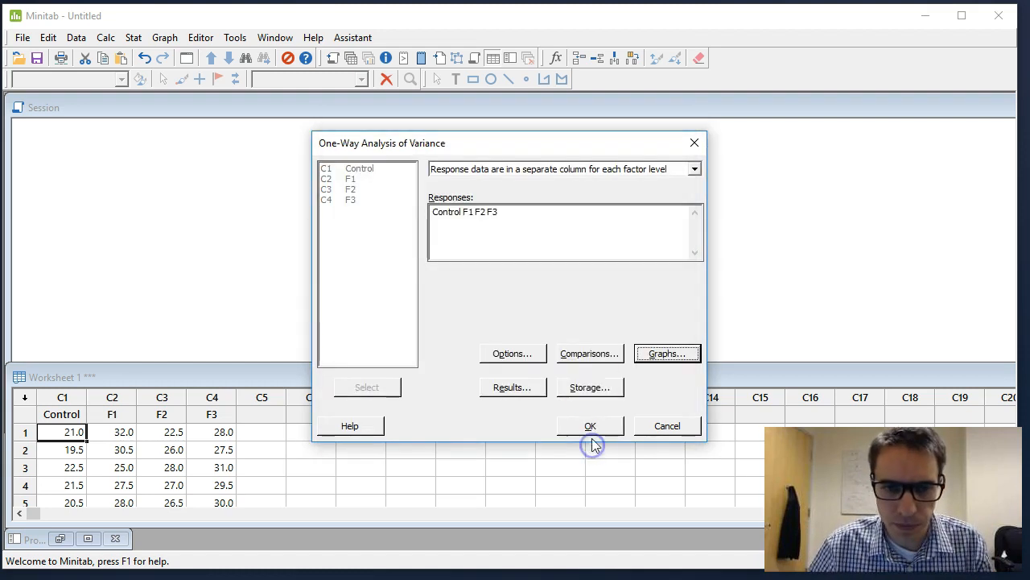
# Enable the Tukey comparison procedure with an error rate of 5 and run the one-way ANOVA.
pyautogui.click(597, 358)
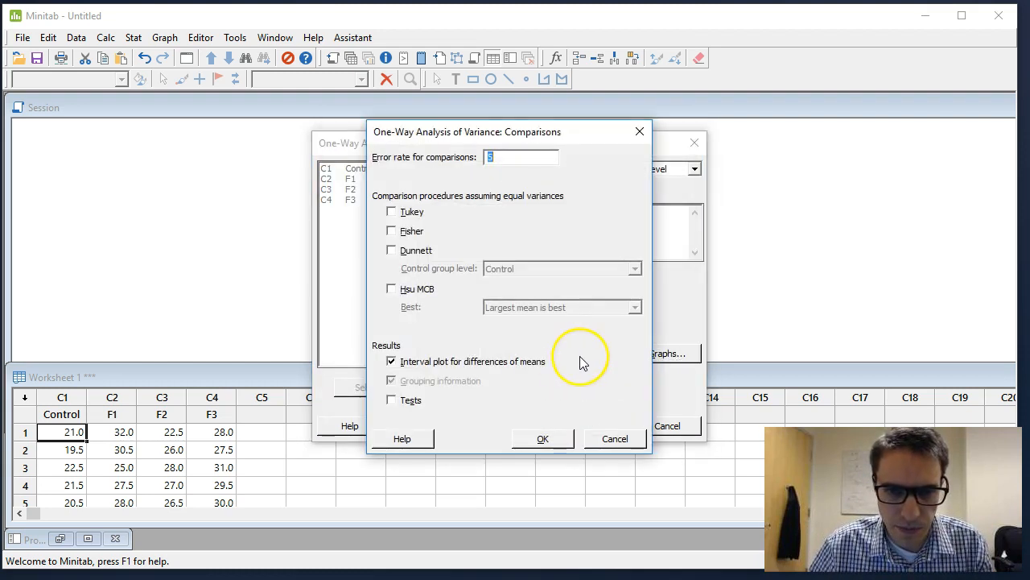
pyautogui.click(391, 212)
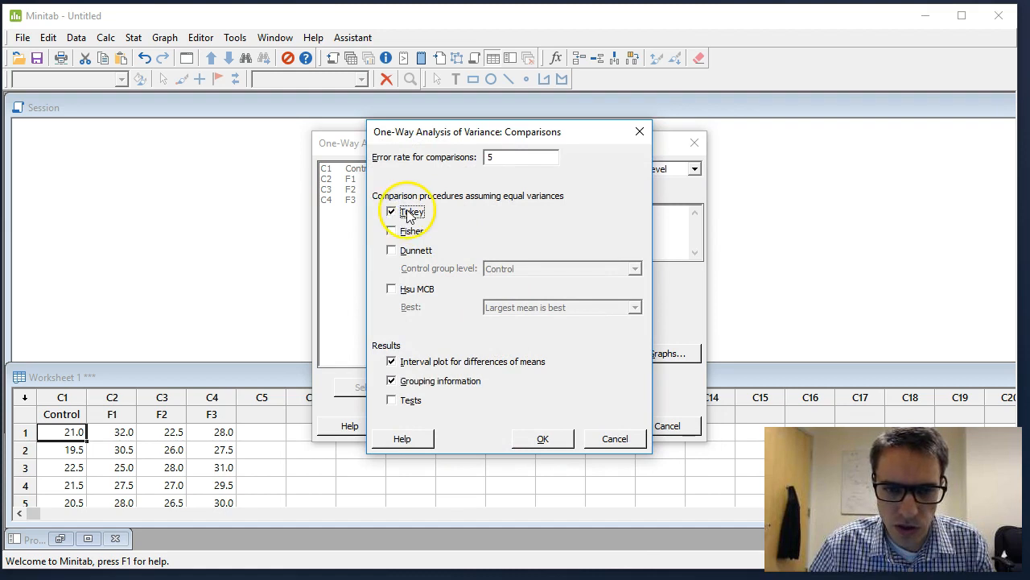
pyautogui.click(543, 439)
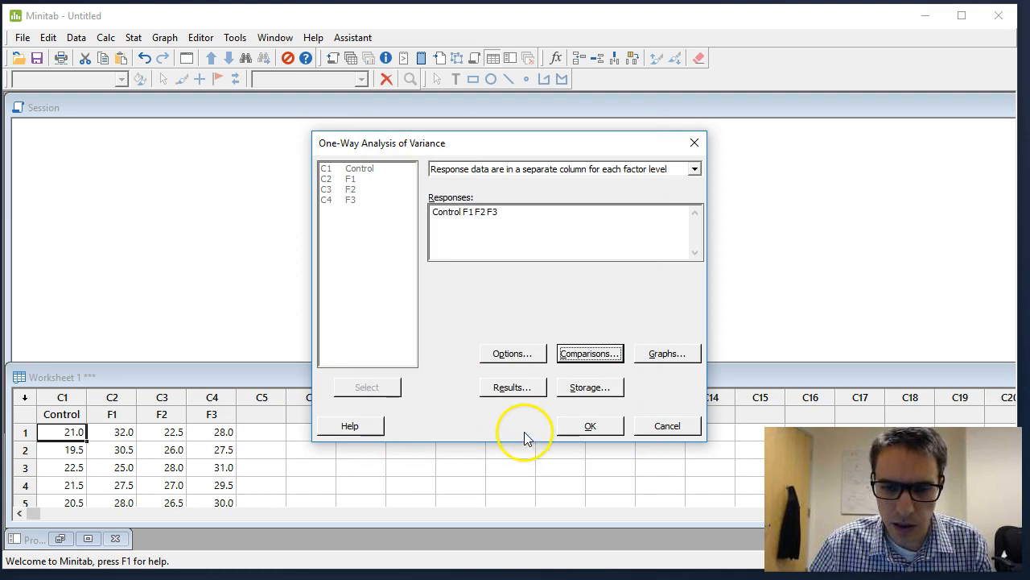
pyautogui.click(593, 426)
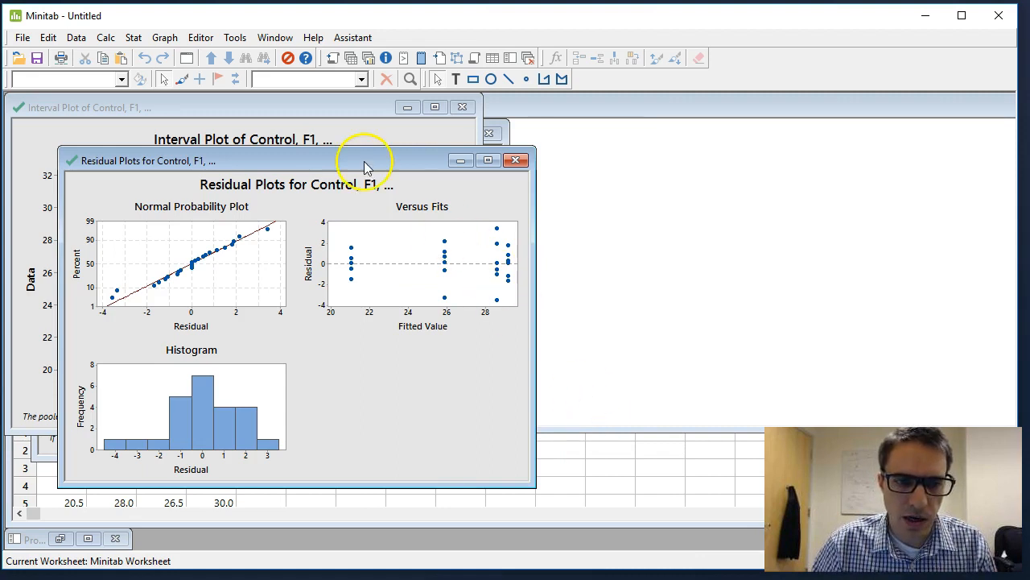
# Move and enlarge the Residual Plots graph to inspect its three plots, and minimize it.
pyautogui.moveTo(352, 164); pyautogui.dragTo(425, 110)
pyautogui.click(588, 395)
pyautogui.moveTo(600, 432); pyautogui.dragTo(759, 541)
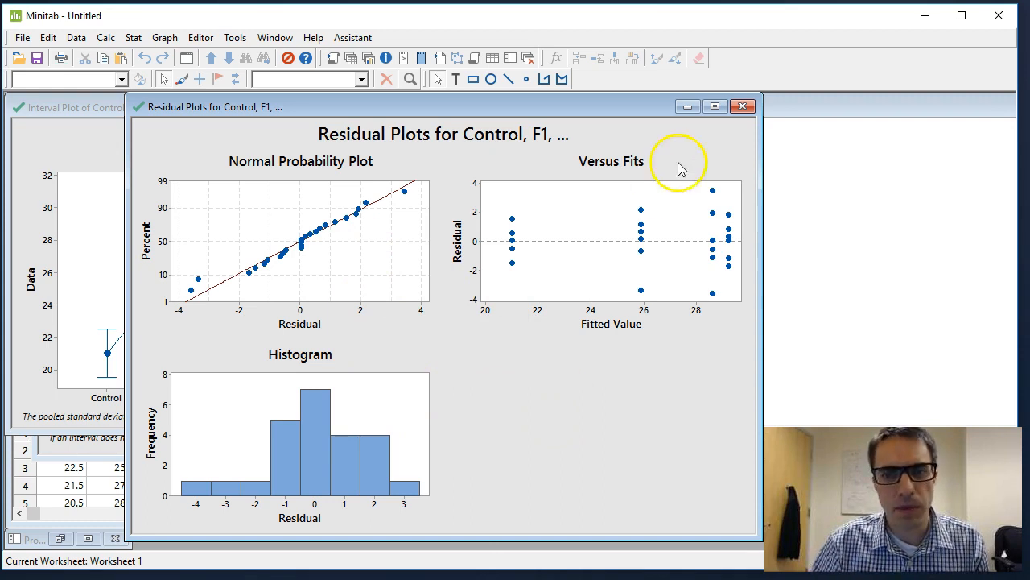
pyautogui.click(688, 107)
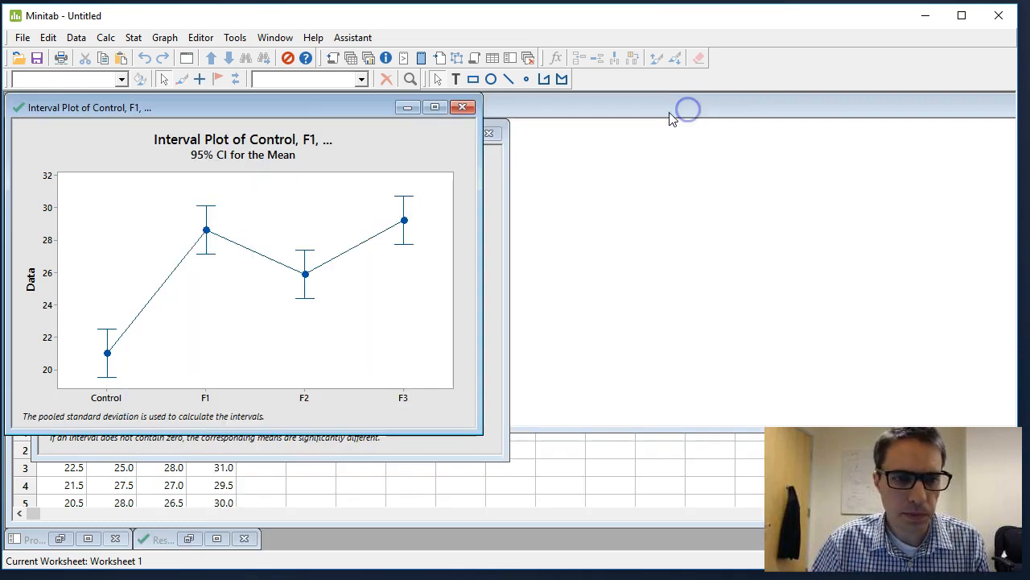
# Arrange the Interval Plot and the Tukey Simultaneous 95% CIs graph side by side to view both.
pyautogui.click(206, 109)
pyautogui.moveTo(206, 108); pyautogui.dragTo(692, 134)
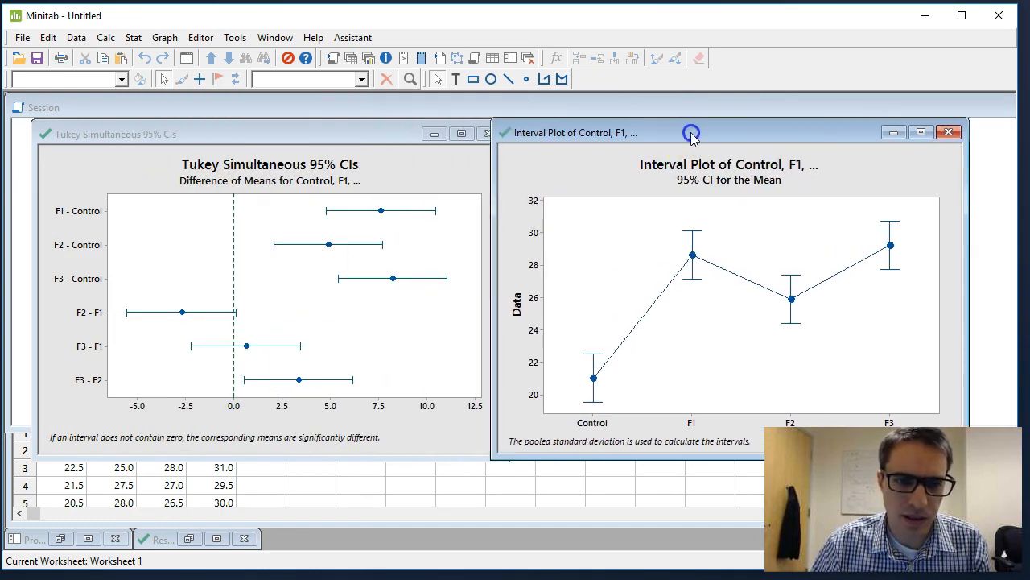
pyautogui.click(300, 135)
pyautogui.moveTo(300, 135); pyautogui.dragTo(287, 120)
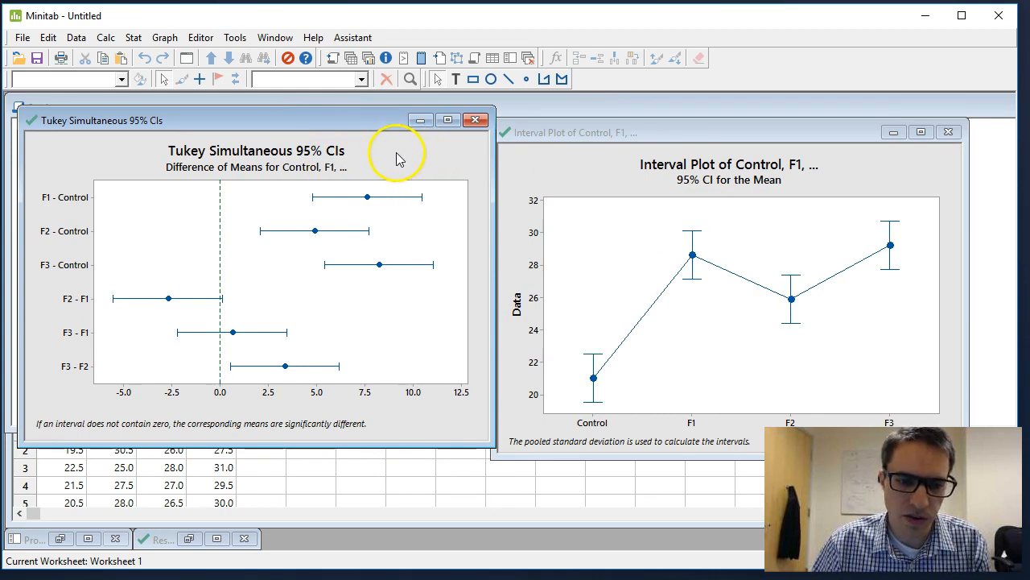
# Move the Tukey graph aside, bring the Session output forward and examine the F-Value and P-Value in the Analysis of Variance table.
pyautogui.click(381, 120)
pyautogui.moveTo(380, 120); pyautogui.dragTo(731, 176)
pyautogui.click(428, 107)
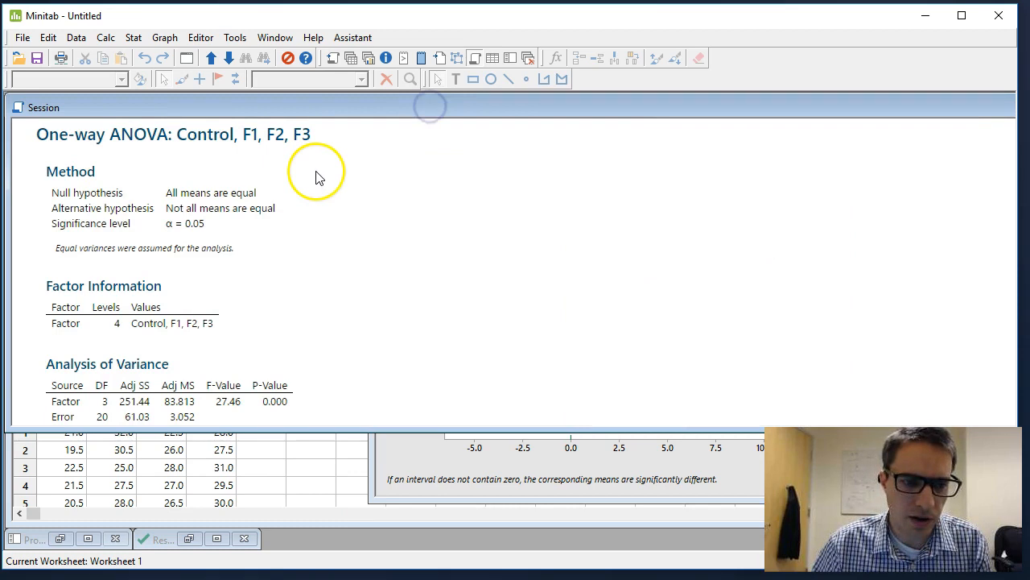
pyautogui.scroll(-4, 335, 235)
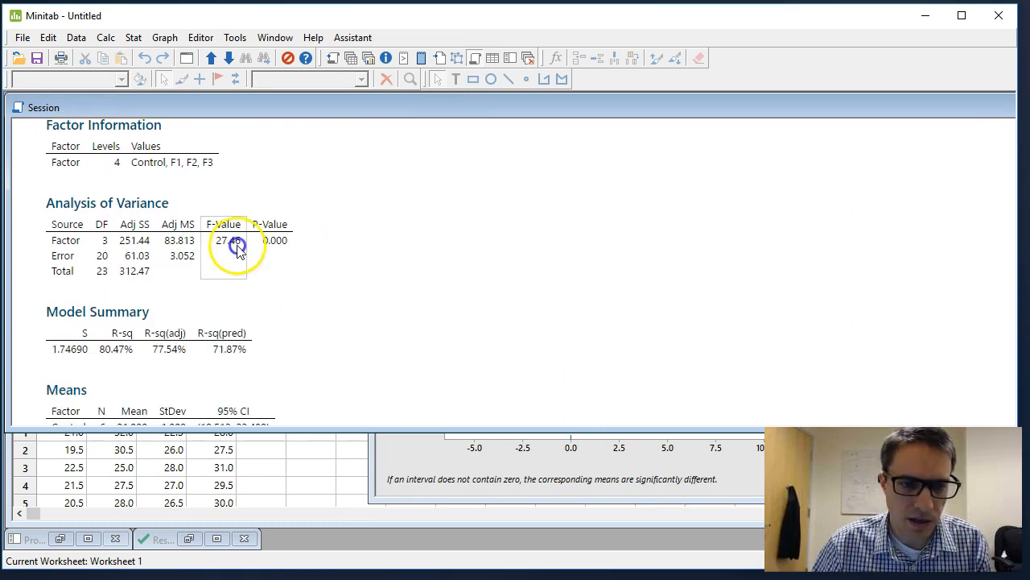
pyautogui.click(246, 218)
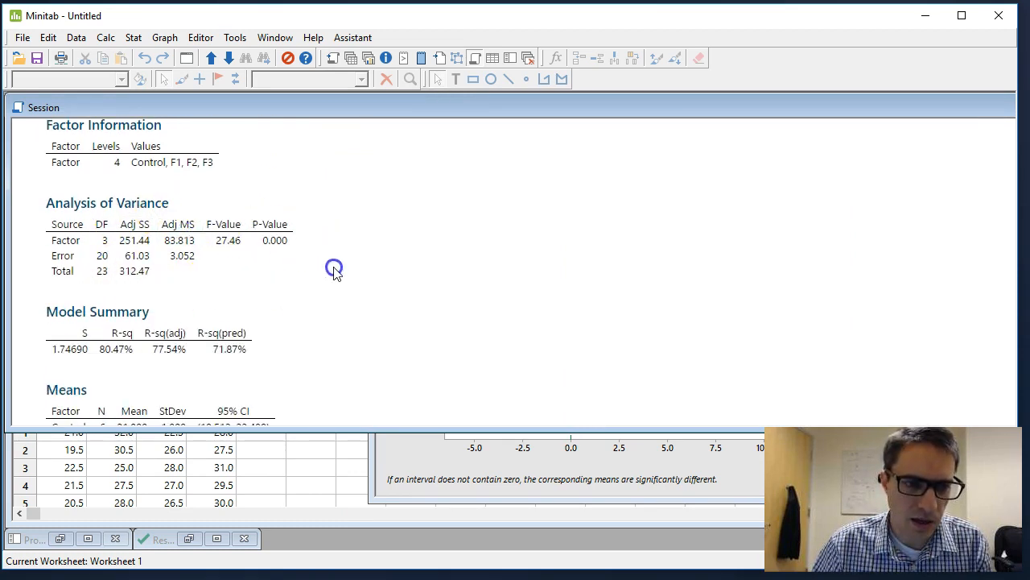
# Read the Session output from the Method hypotheses through the Means table's 95% CI column to the Tukey grouping letters.
pyautogui.scroll(4, 334, 269)
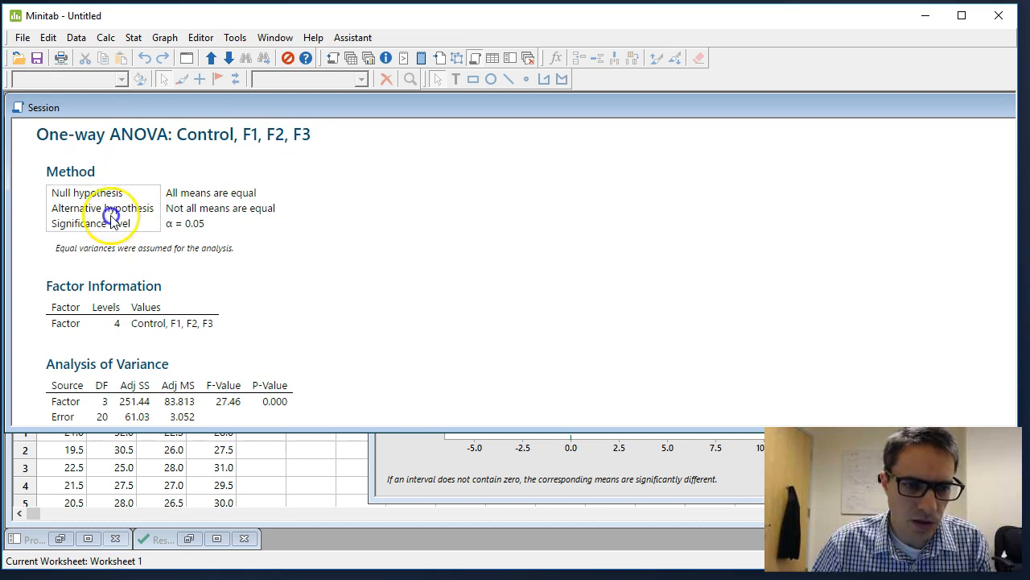
pyautogui.scroll(-8, 312, 325)
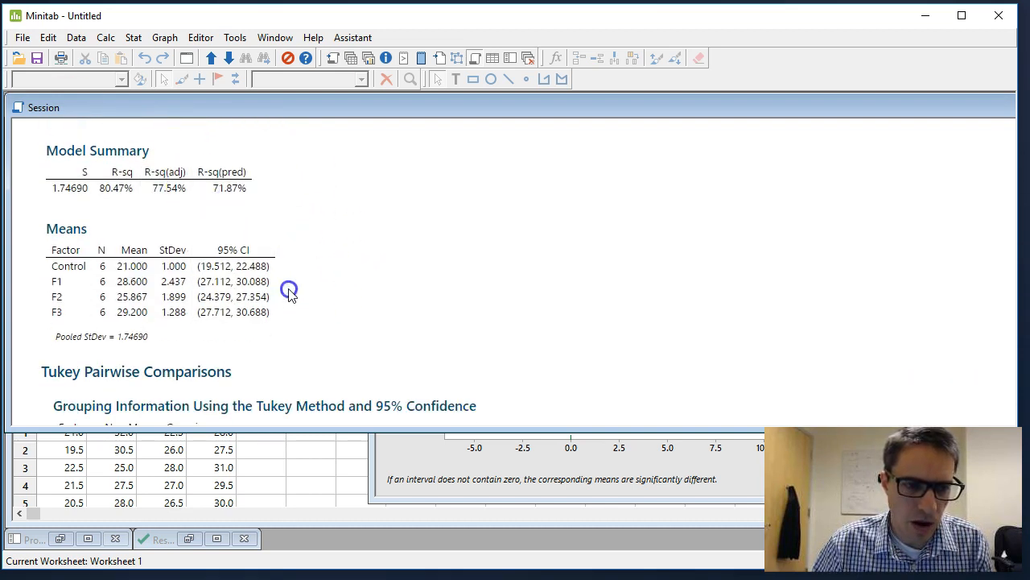
pyautogui.scroll(-2, 336, 338)
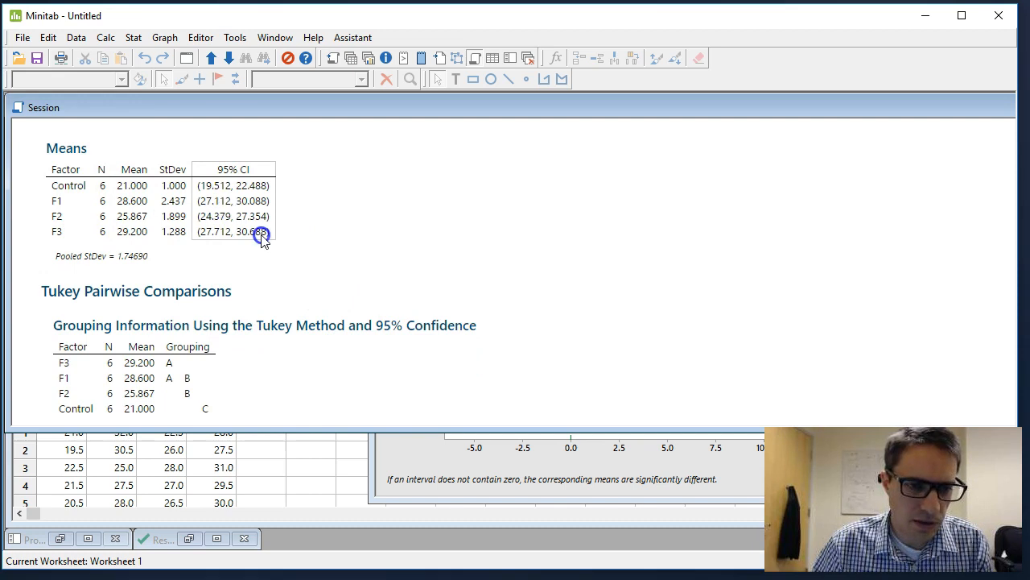
pyautogui.scroll(-3, 317, 237)
pyautogui.click(228, 218)
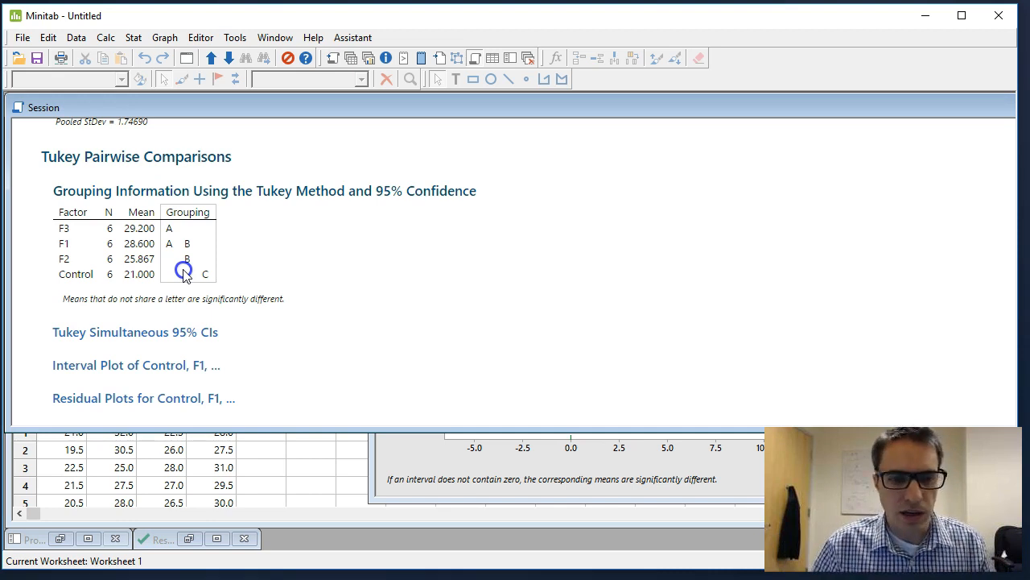
# Recheck the P-Value in the Analysis of Variance table and review the Means and Tukey grouping tables again.
pyautogui.scroll(5, 182, 269)
pyautogui.scroll(3, 314, 252)
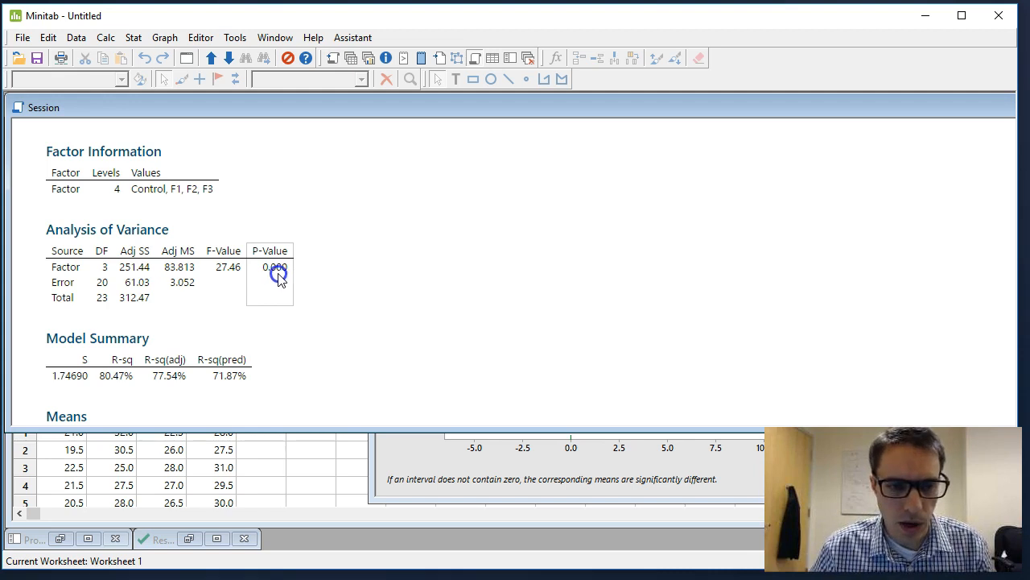
pyautogui.scroll(-8, 381, 285)
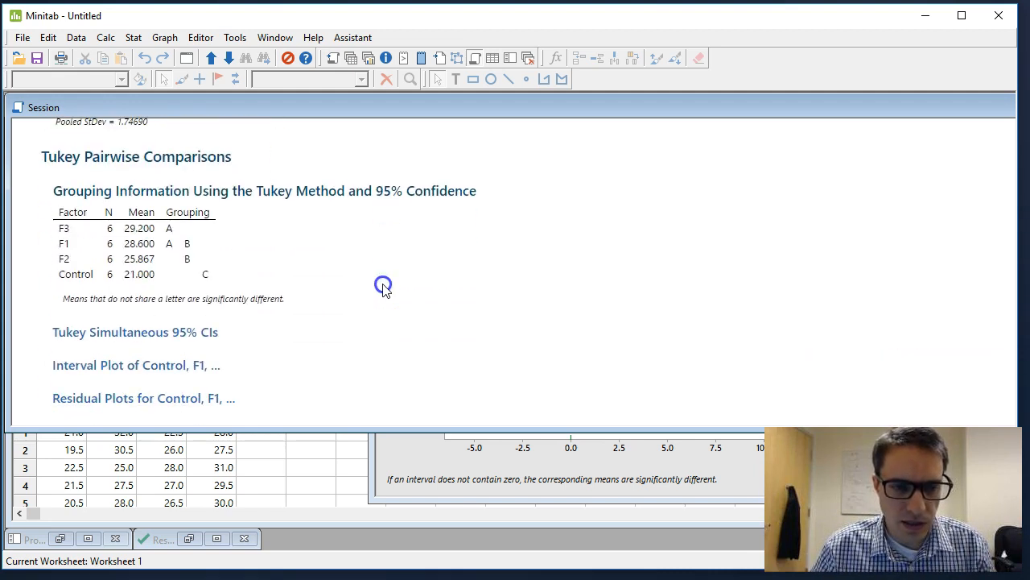
pyautogui.scroll(5, 400, 279)
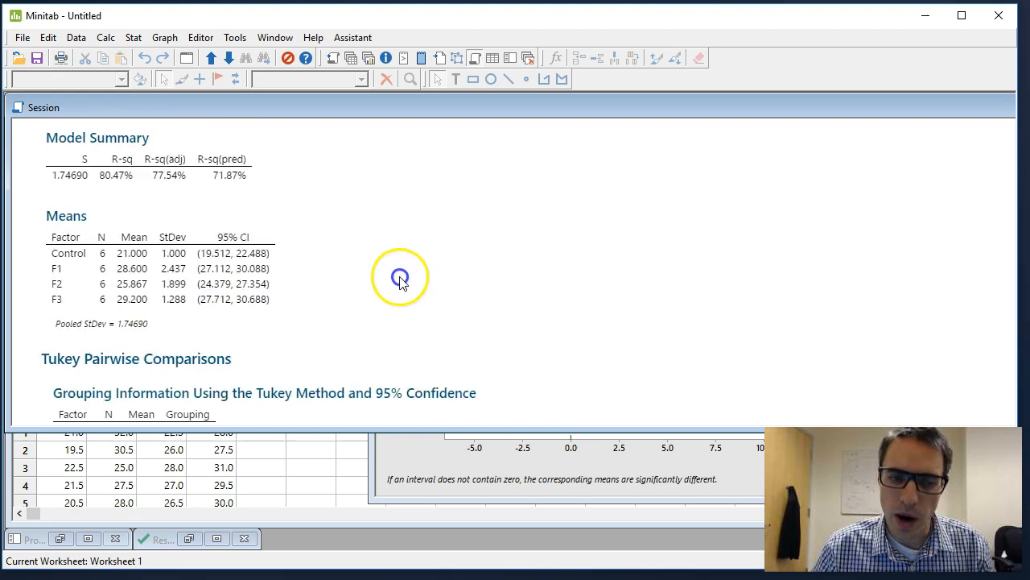
pyautogui.scroll(-4, 400, 278)
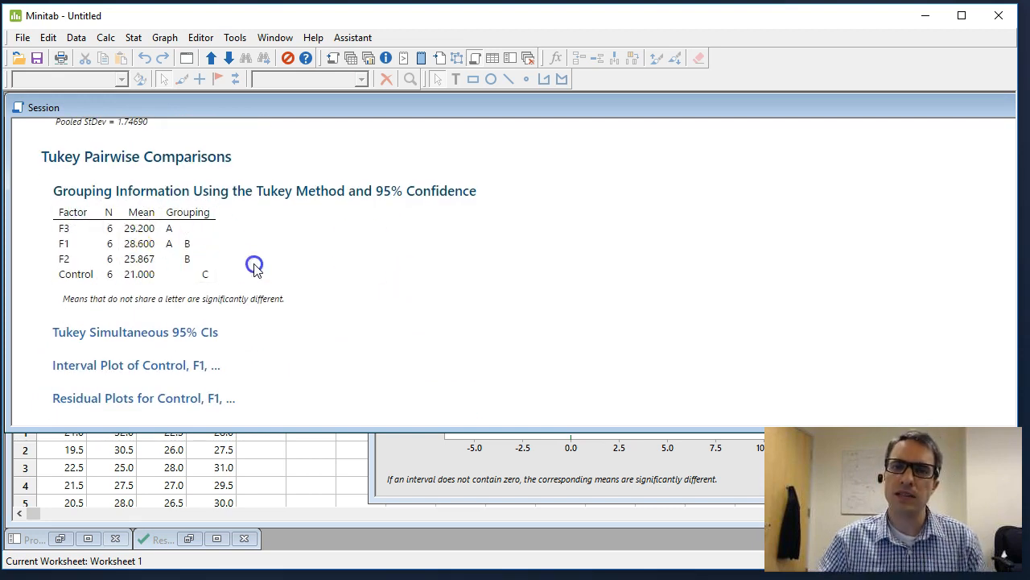